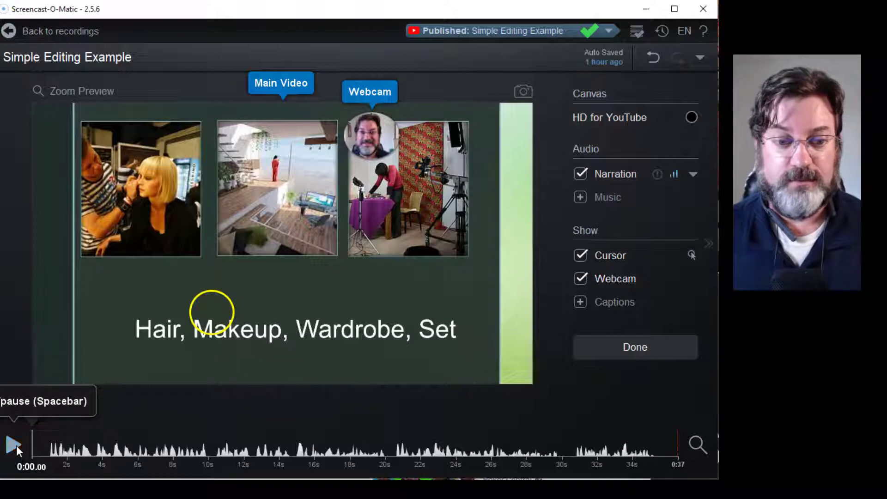
- Preview the opening seconds of the recording and return the playhead to the start
click(16, 445)
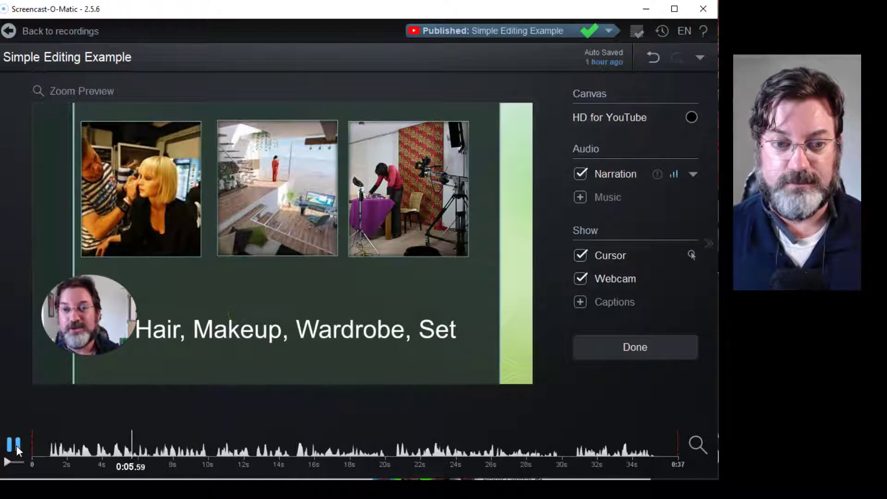
click(14, 445)
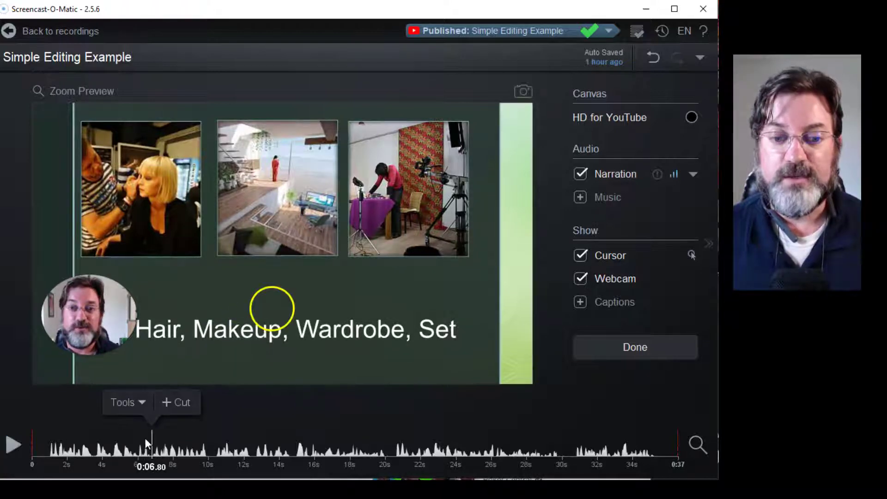
click(38, 444)
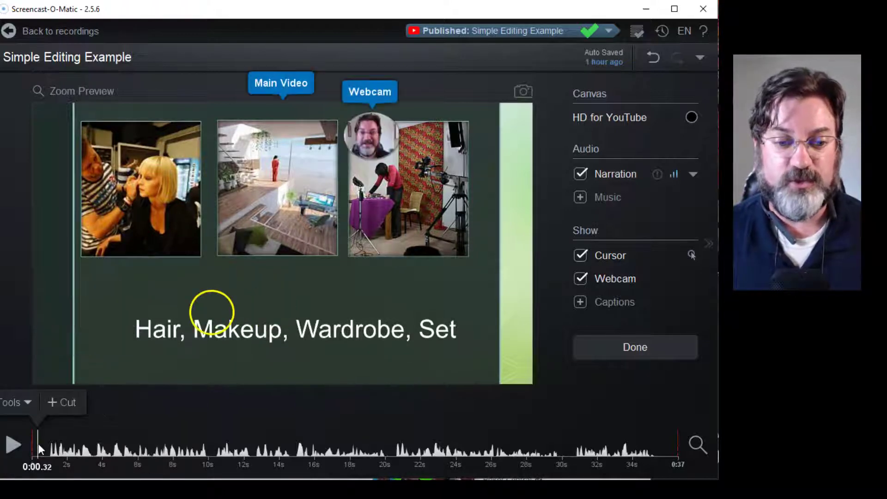
drag(37, 442, 32, 440)
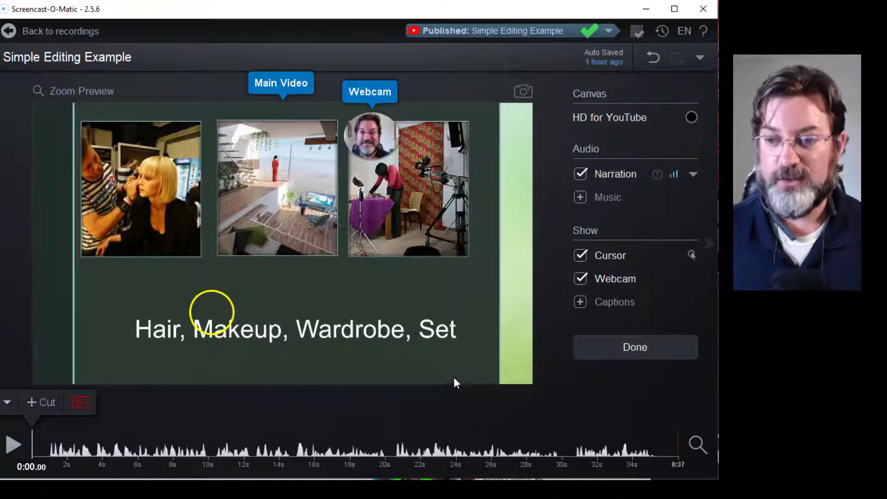
- Generate captions titled English using Speech-to-Text (EN-US), review the caption text and accept it
click(581, 302)
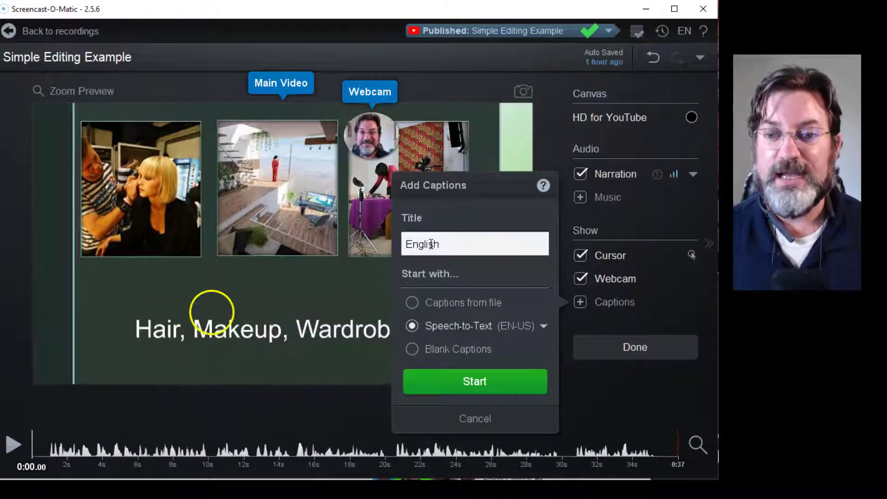
click(465, 381)
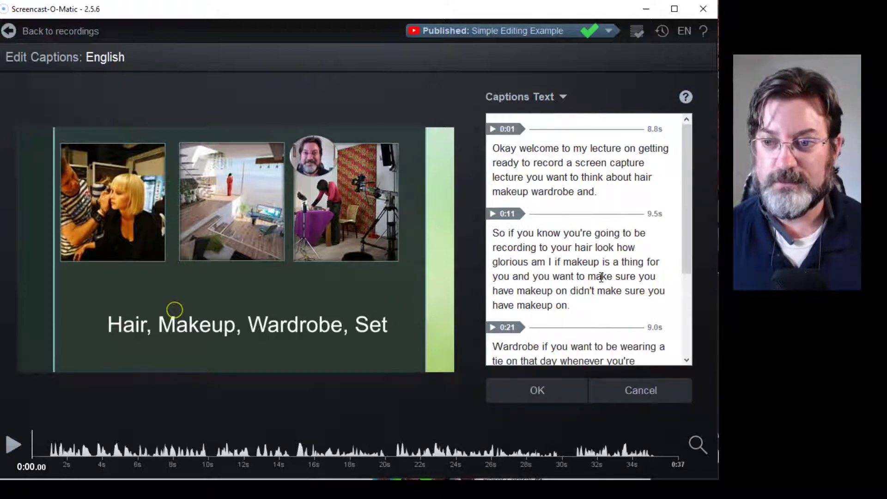
scroll(601, 277, down, 3)
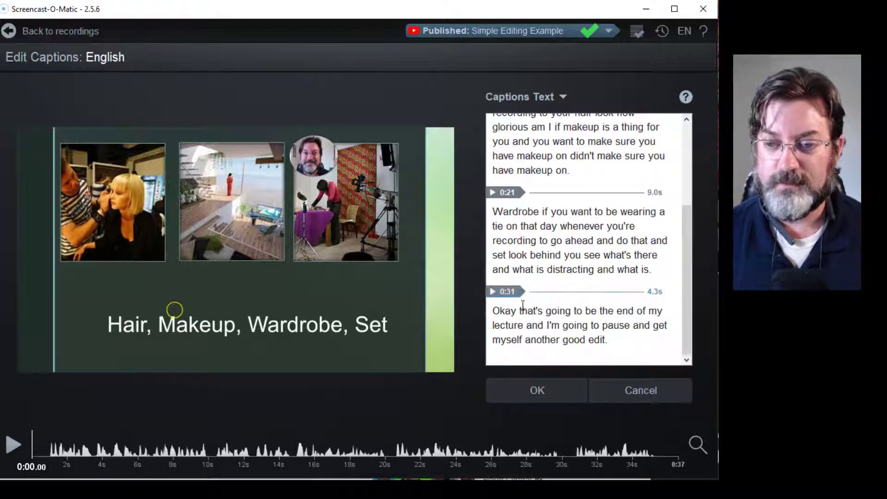
click(536, 390)
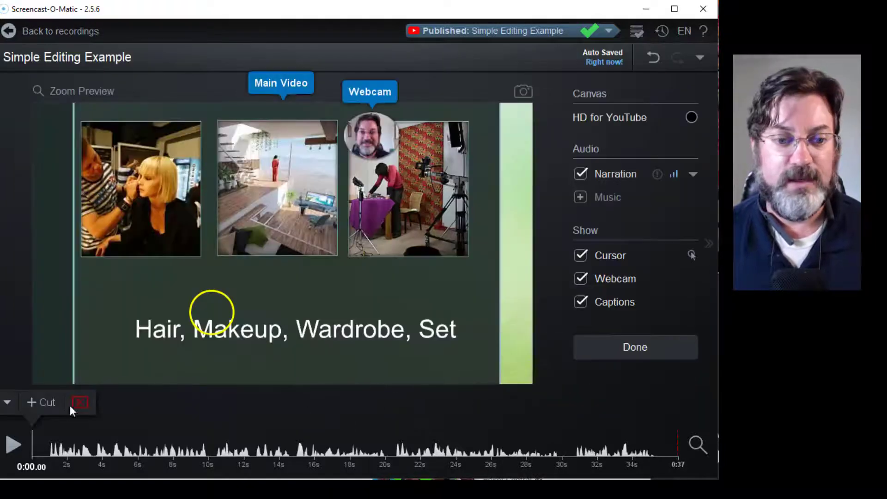
- Preview the captioned opening of the recording and reopen the English captions for editing
click(13, 445)
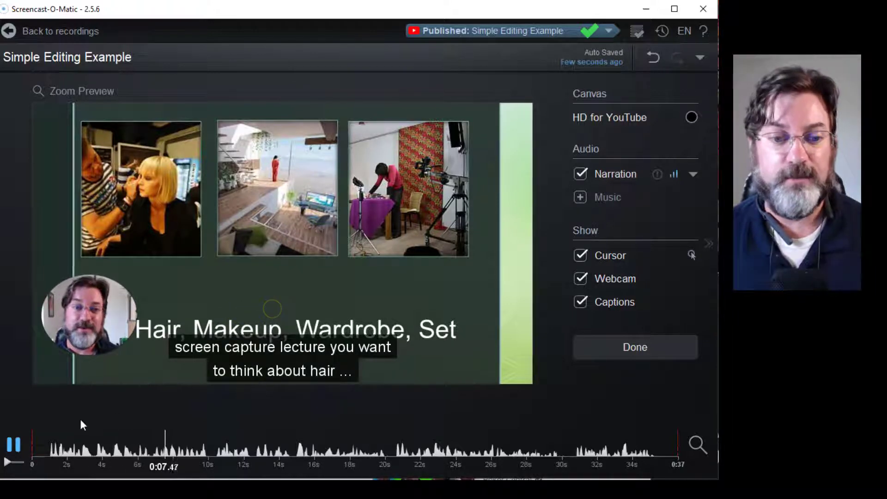
click(9, 450)
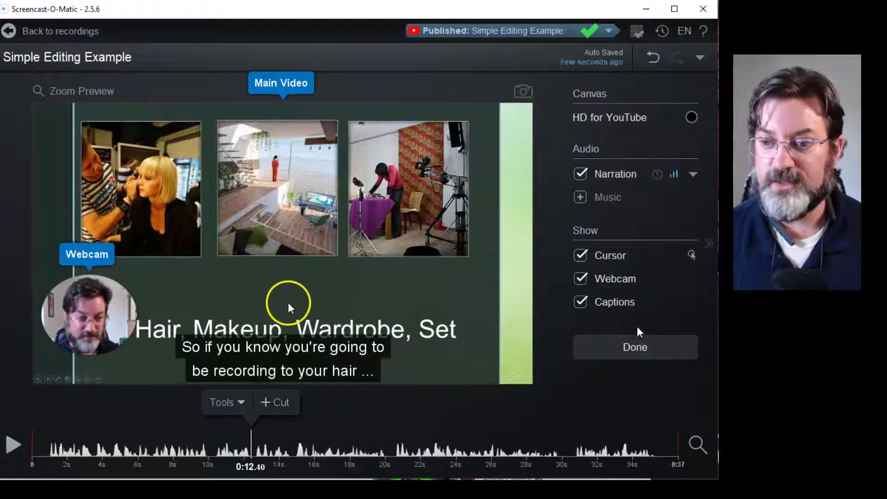
click(620, 303)
click(580, 302)
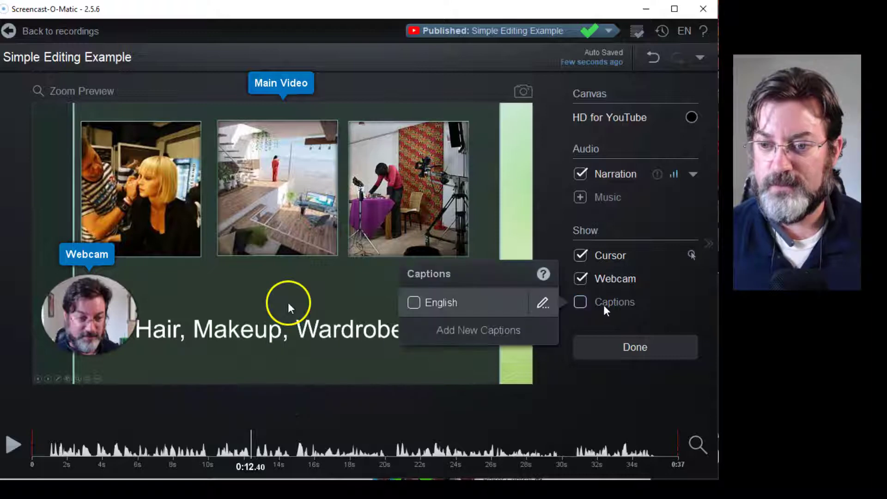
click(414, 302)
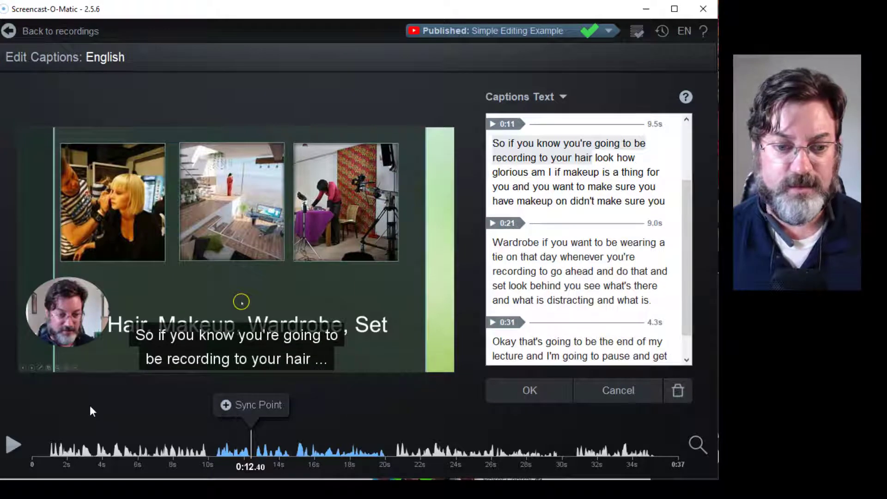
- Play back the first caption and split its text into two sentences, adding a period after "lecture" and capitalizing "You"
click(19, 446)
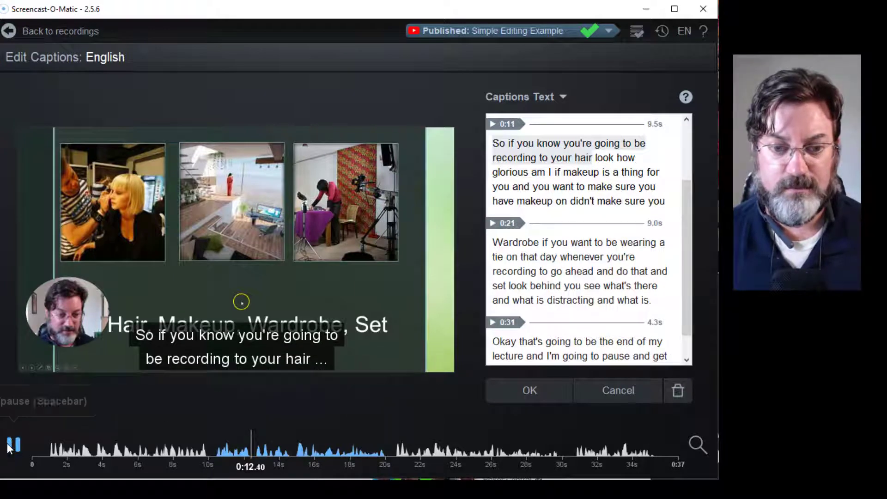
key(space)
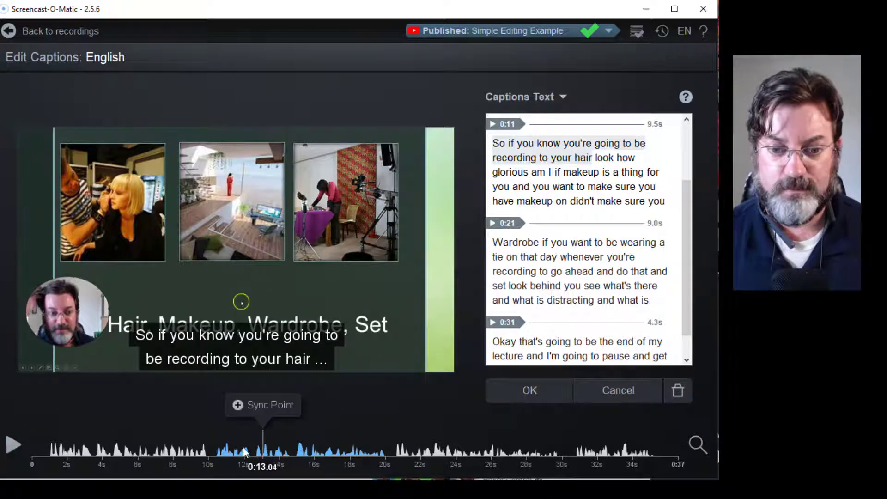
click(171, 455)
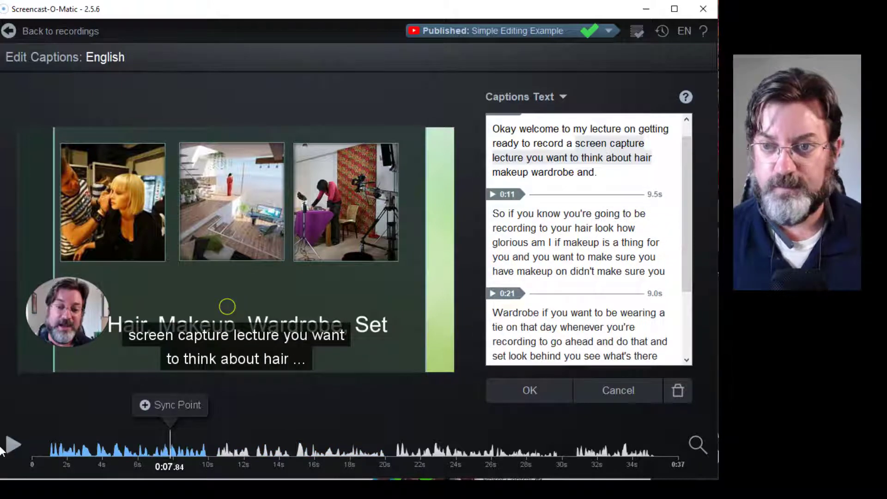
click(63, 448)
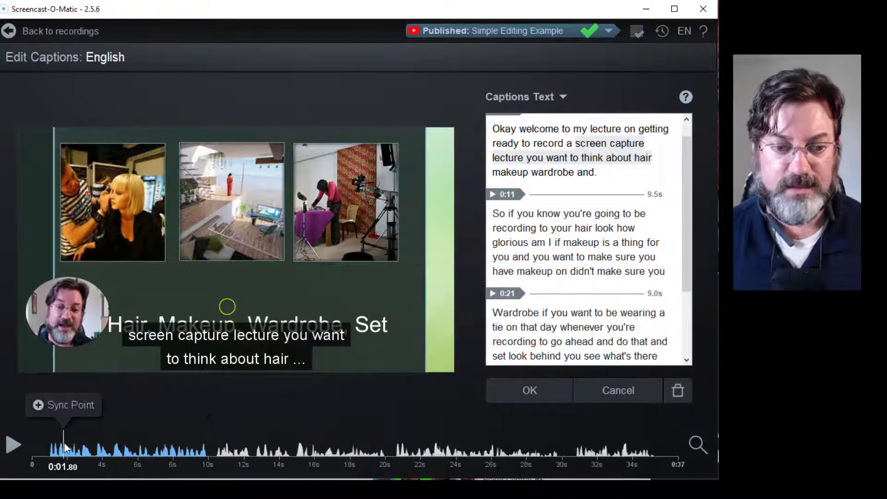
click(13, 441)
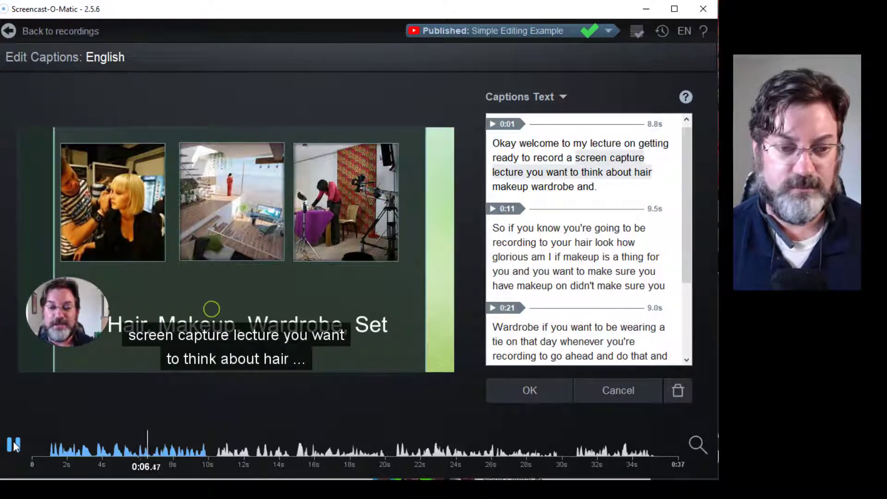
click(14, 444)
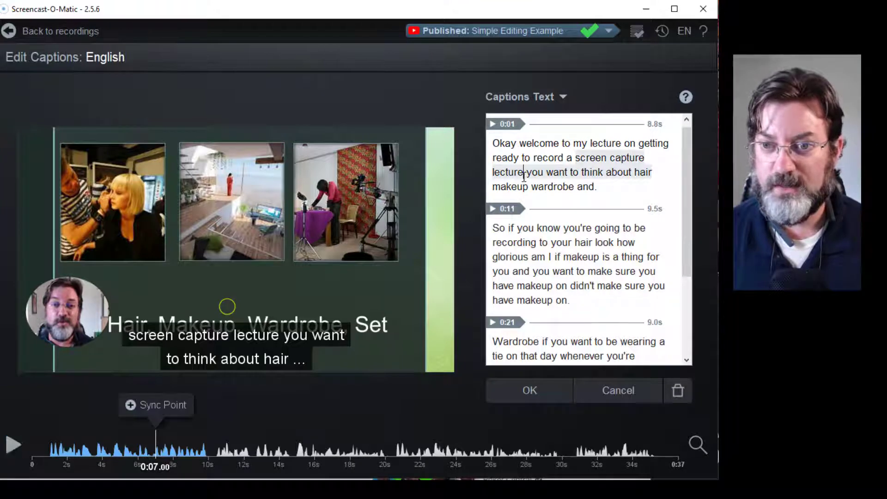
text(.)
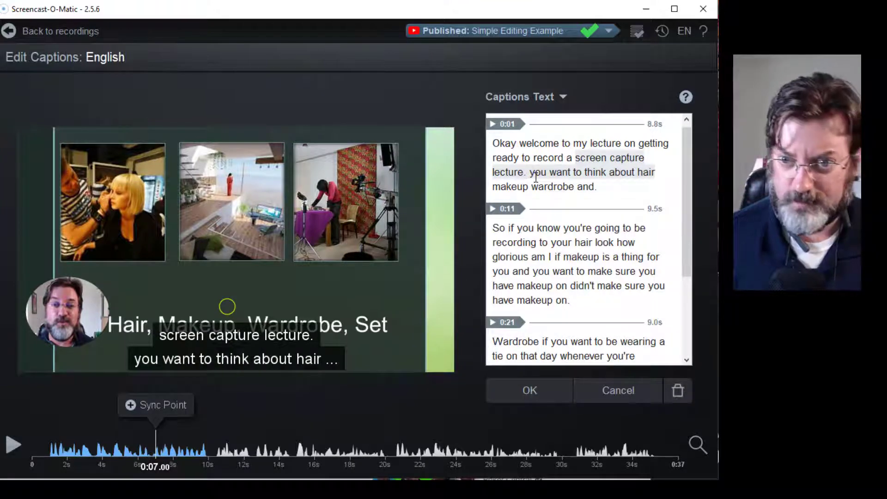
key(Right)
key(Delete)
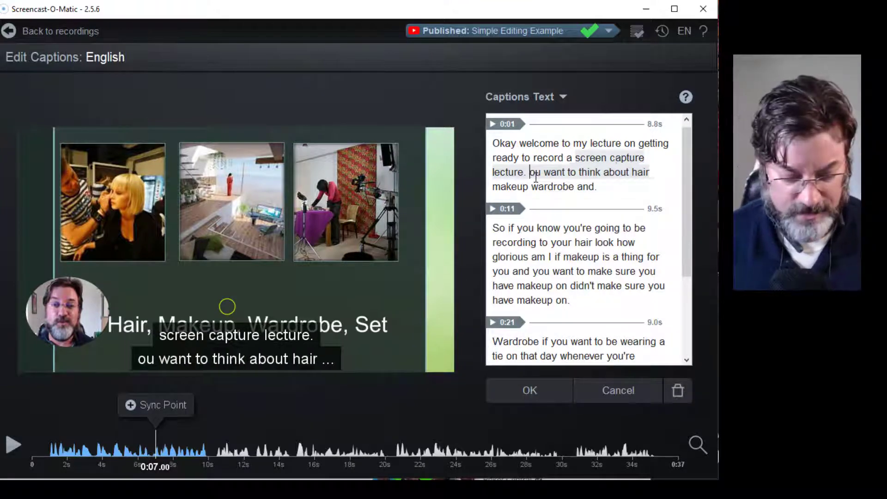
text(Y)
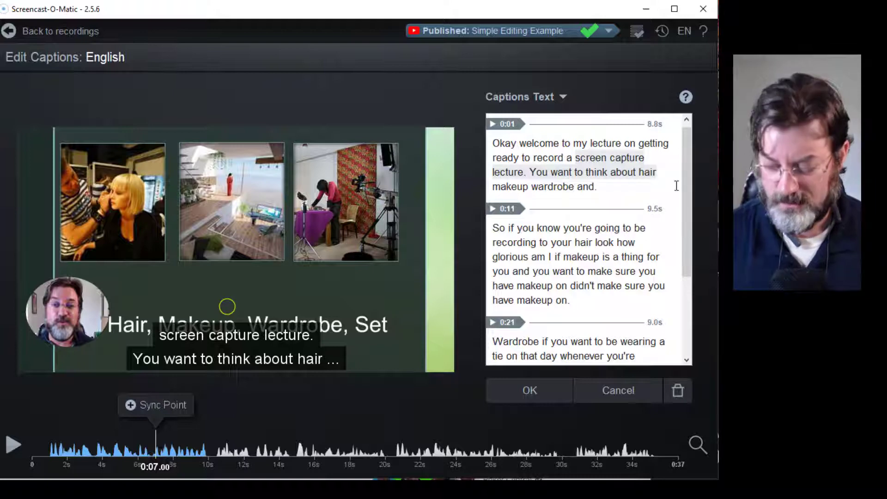
- Insert commas after "hair", "makeup" and "wardrobe" in the first caption
text(,)
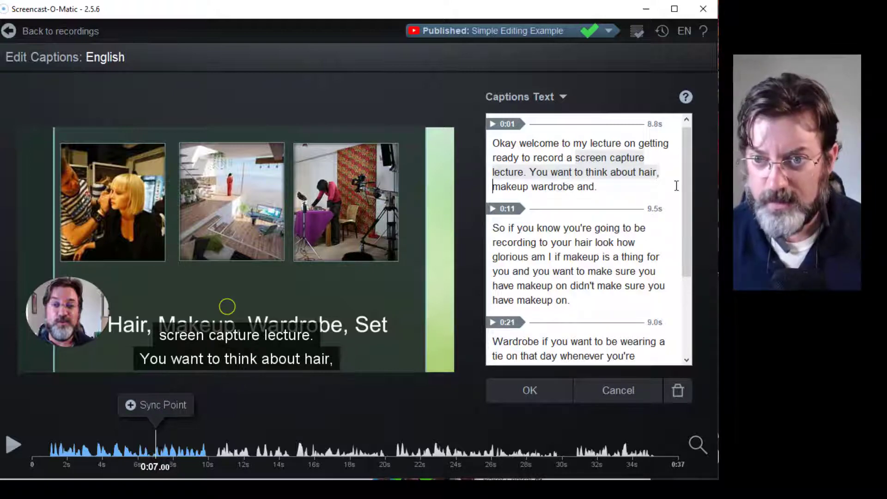
text(,)
key(Right)
key(Right)
key(Right)
key(Right)
key(Right)
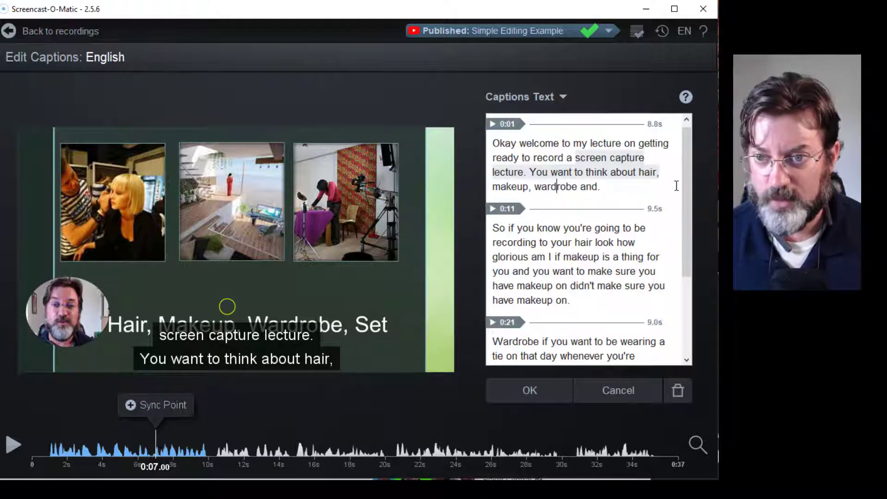
key(Right)
text(,)
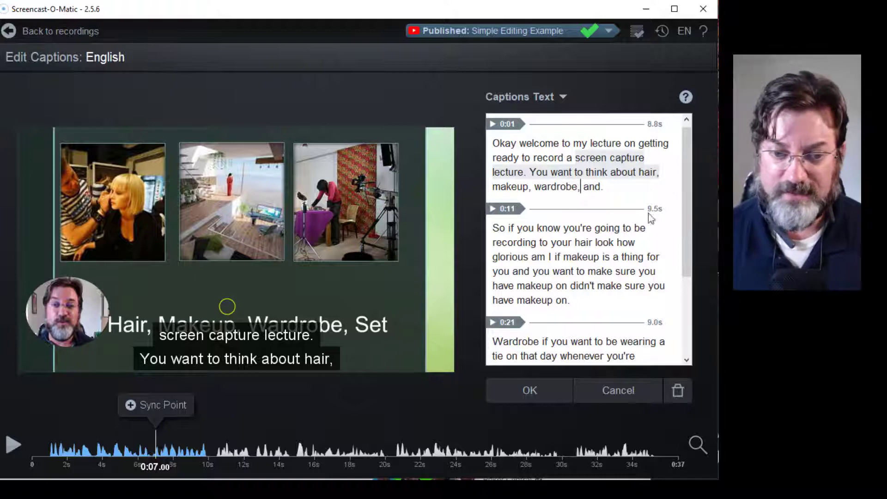
- Listen to the end of the first caption and complete its last sentence as "wardrobe, and set."
click(20, 442)
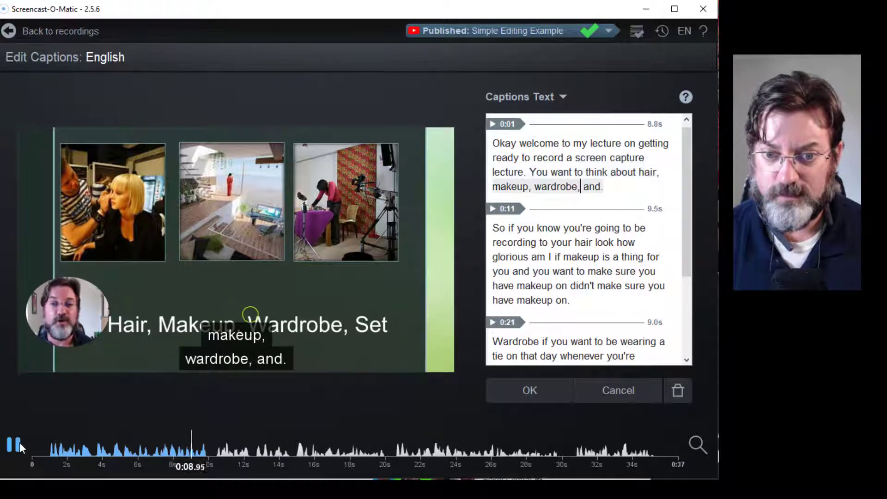
click(602, 187)
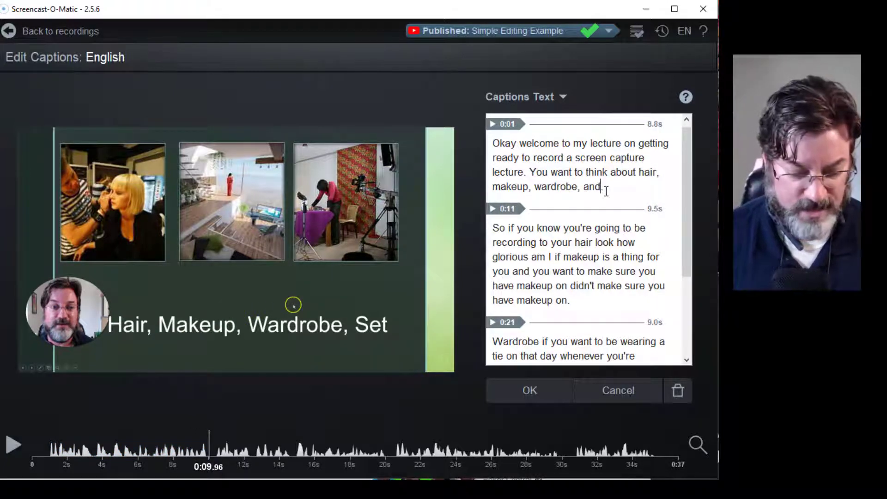
text(set)
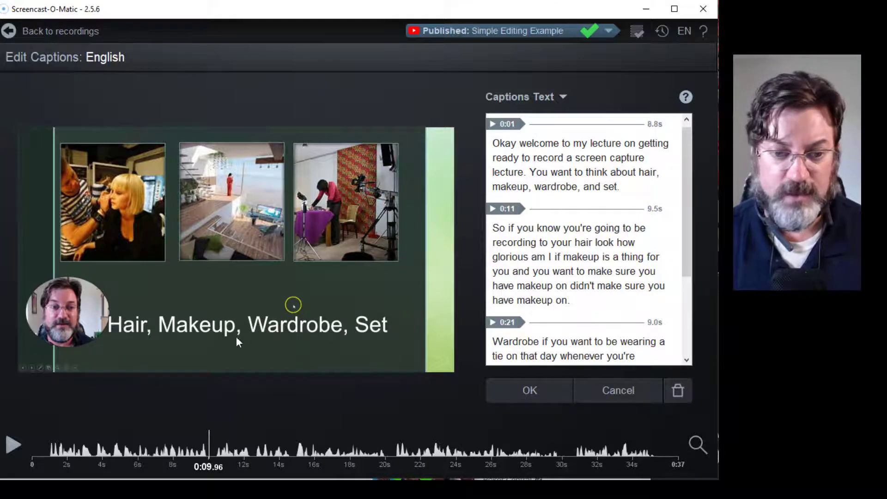
- Play on through the 0:21 caption and correct its ending to "what is distracting and what isn't."
click(10, 448)
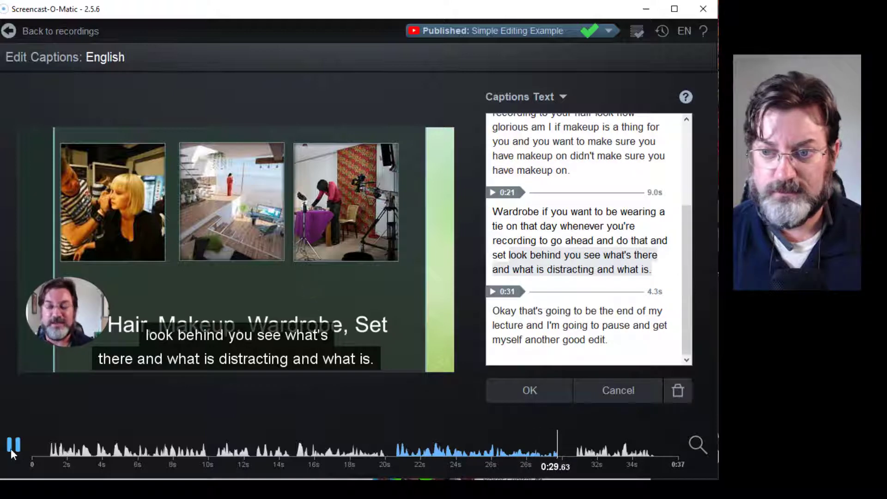
click(649, 270)
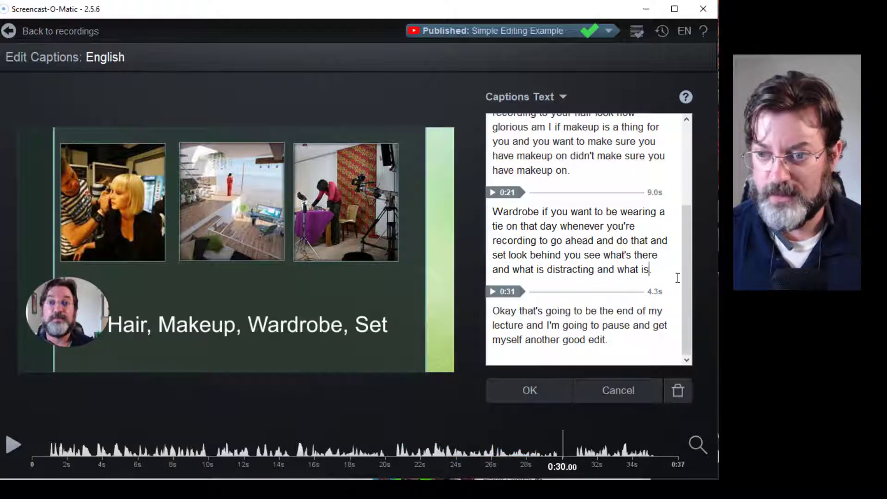
text(n't.)
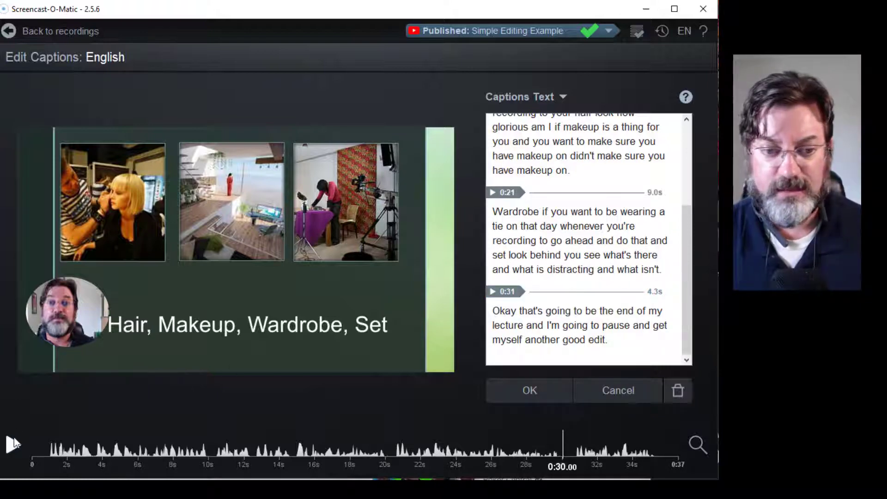
- Play the last caption and add the missing word "point" after "another good edit"
click(13, 444)
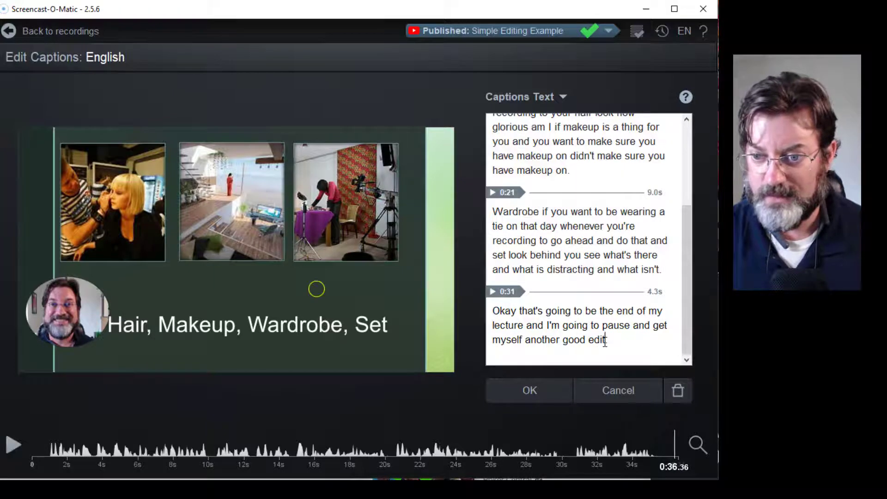
text(point)
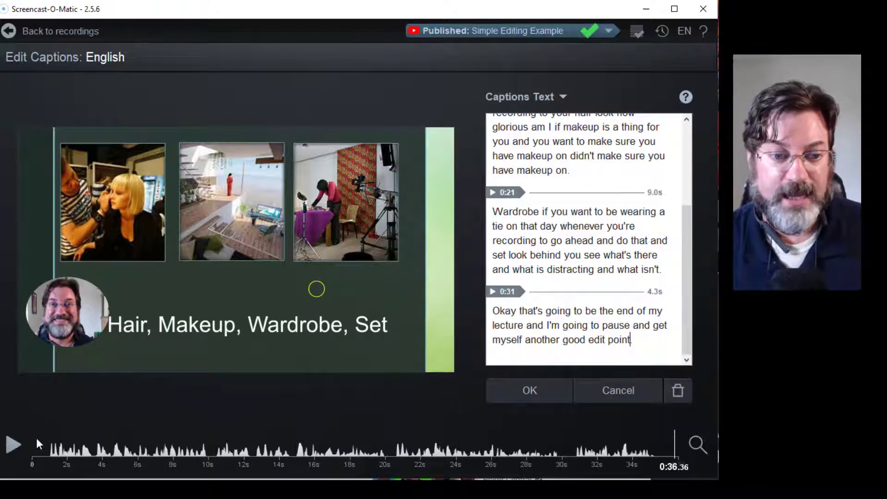
click(12, 446)
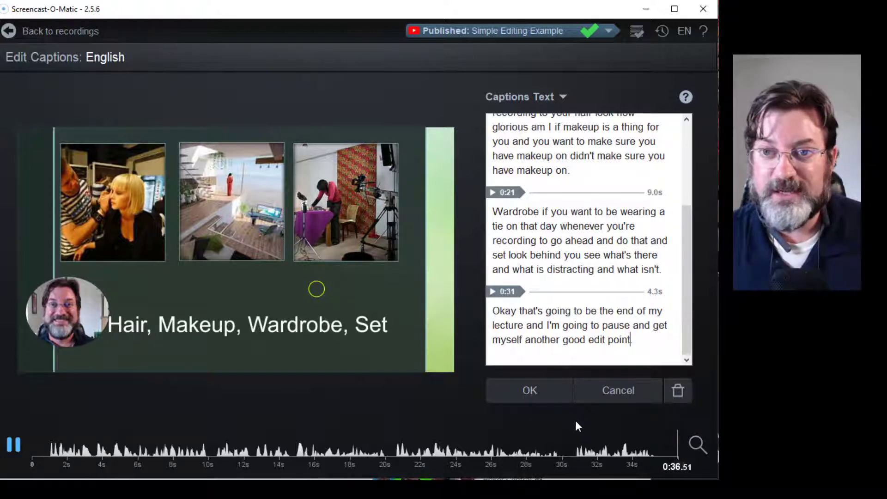
- Save the corrected English captions and finish editing the recording
click(541, 394)
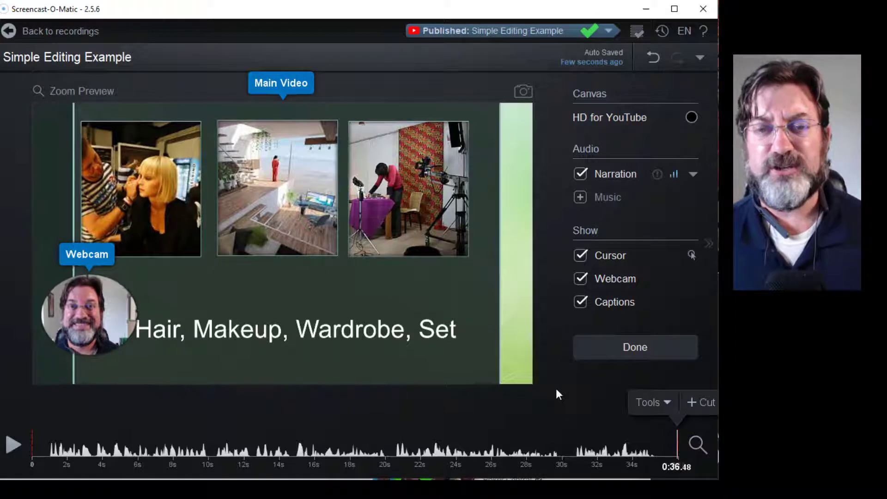
click(629, 354)
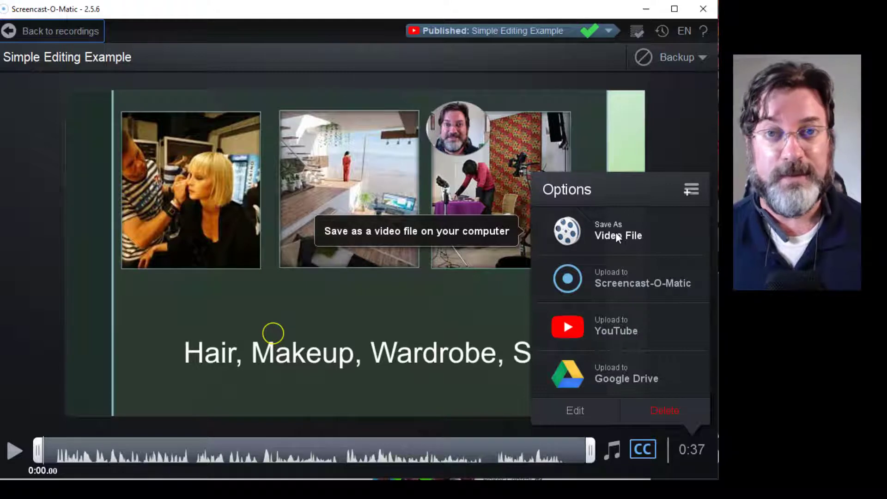
- Save the recording as a video file on the computer and play the exported Simple Editing Example.mp4 from its folder
click(609, 238)
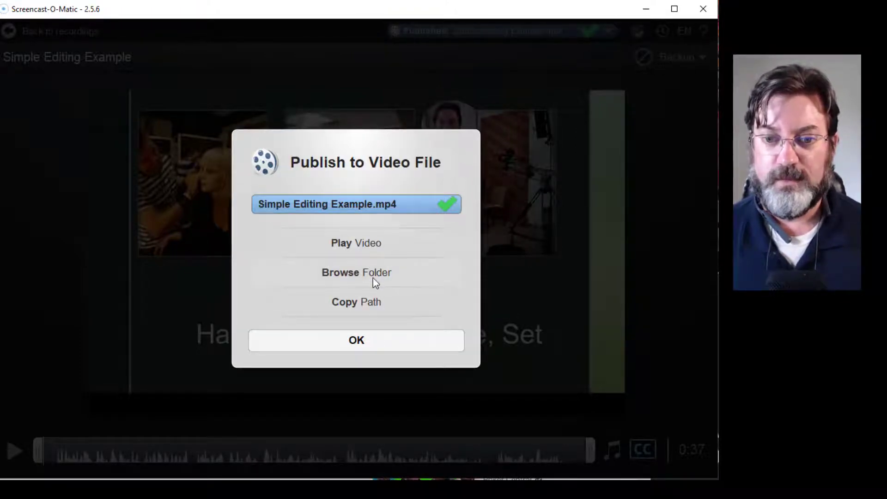
click(374, 274)
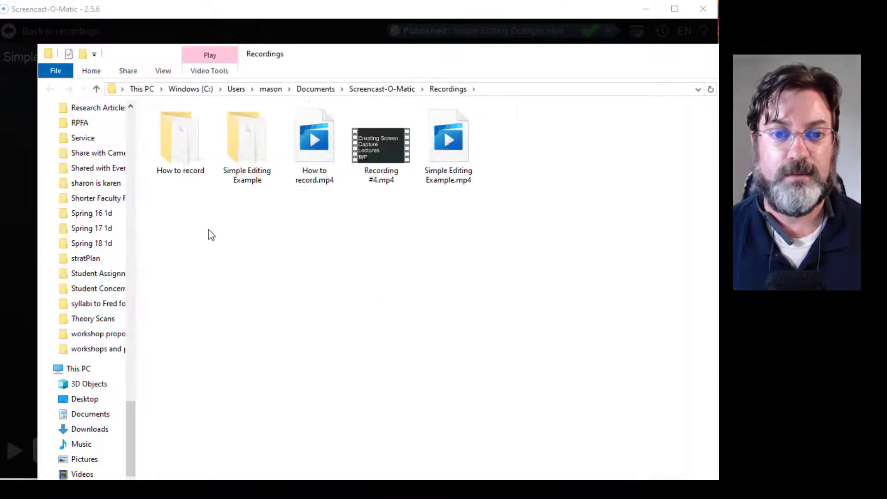
click(445, 146)
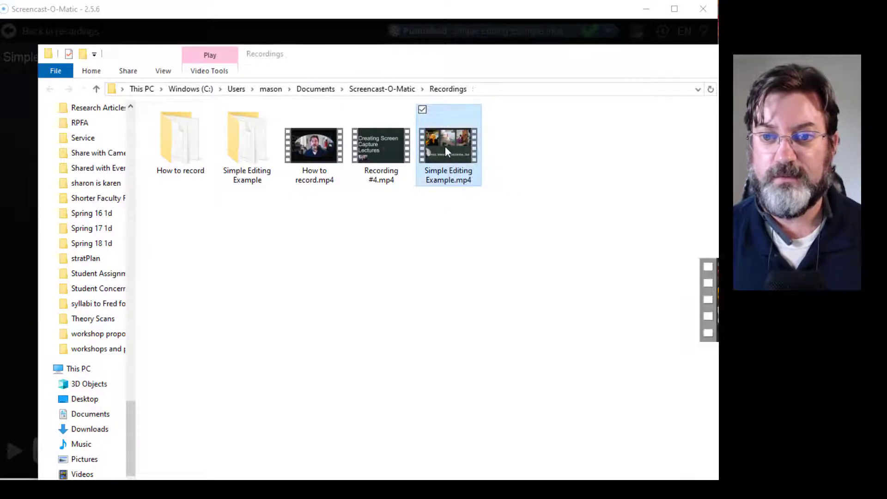
double_click(445, 146)
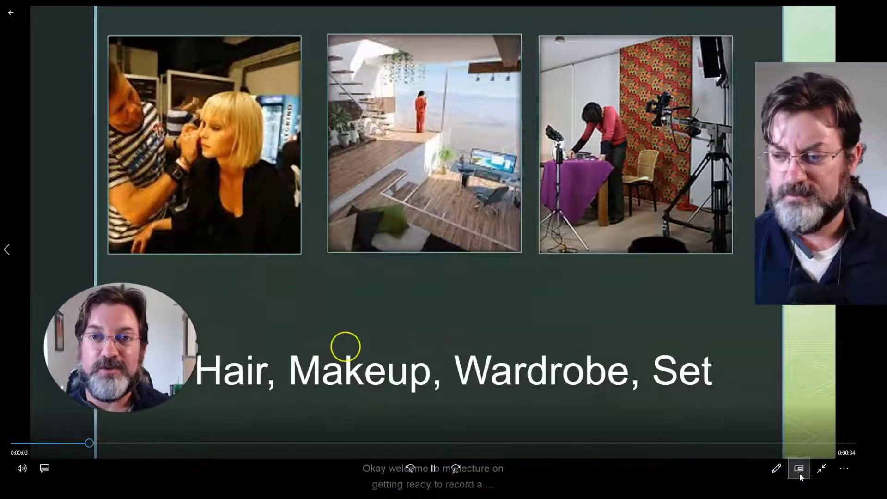
- Look through the player's additional options and its subtitle options during playback, and leave full-screen view
click(844, 468)
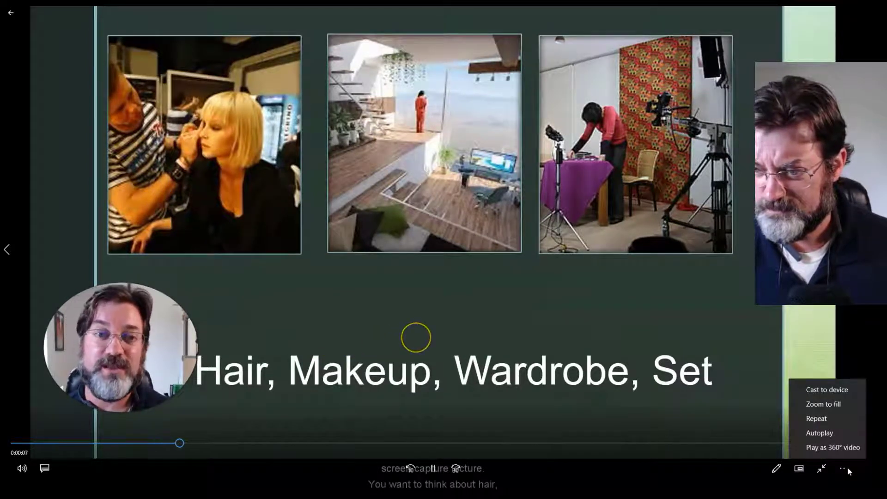
click(742, 425)
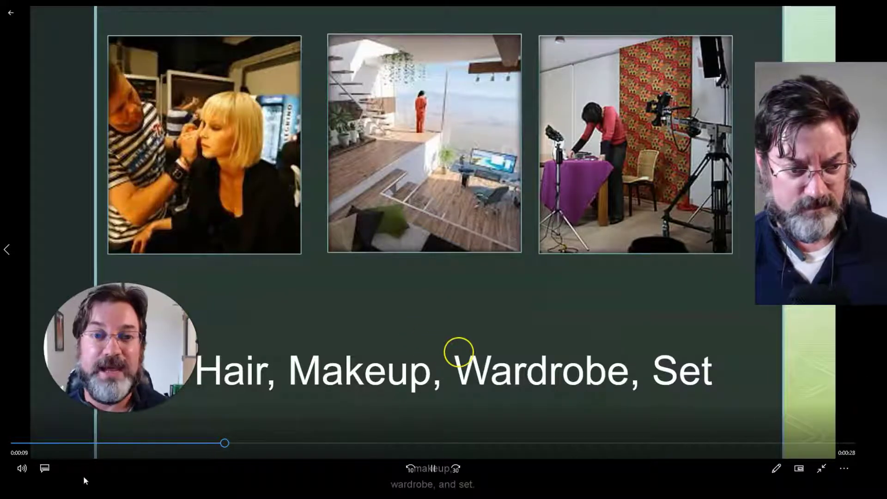
click(44, 469)
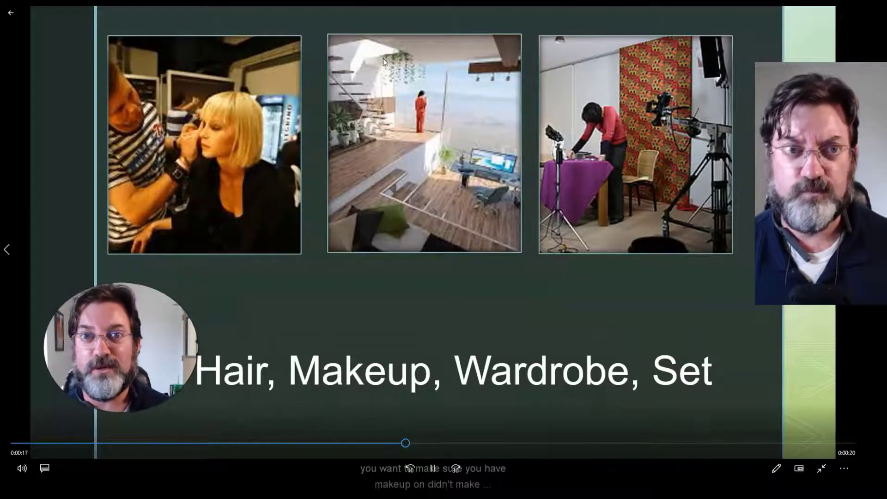
click(830, 469)
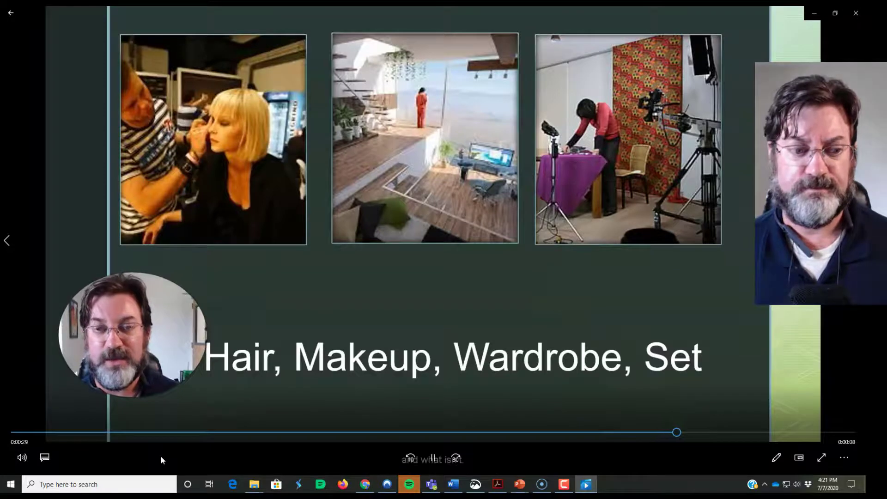
- Pause the video, inspect the subtitle and audio options including the subtitle file chooser, and resume playback without choosing a file
click(432, 457)
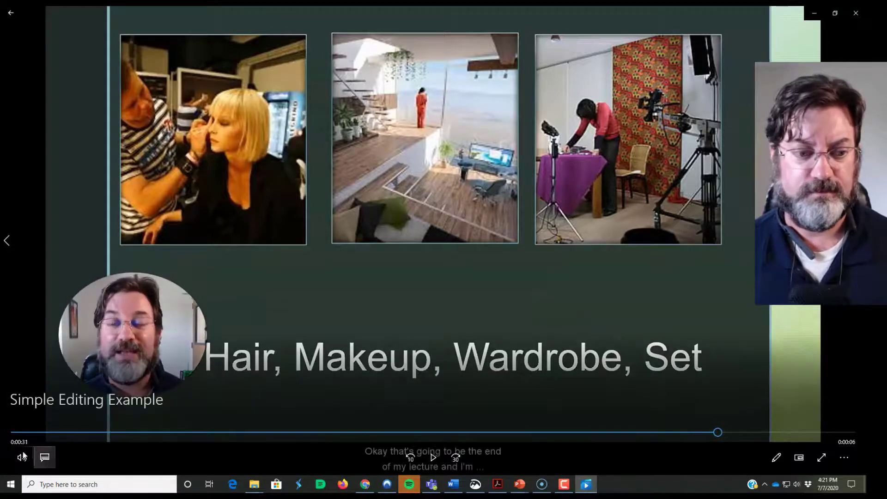
click(46, 459)
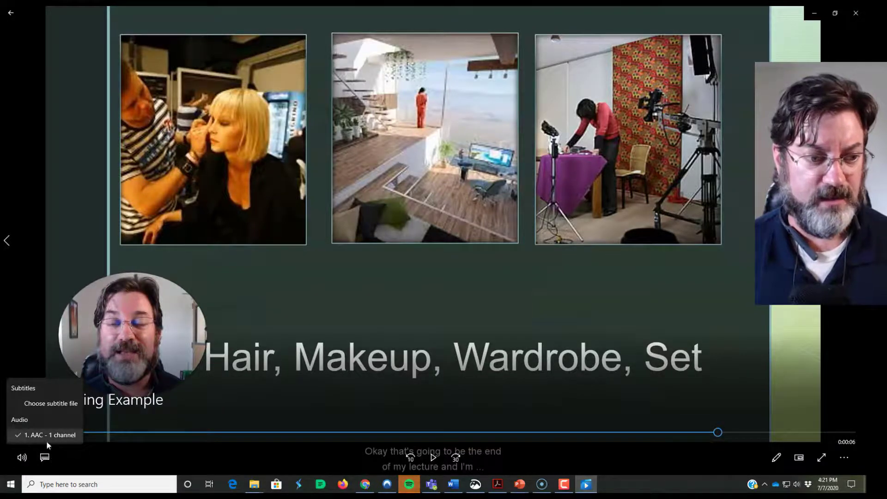
click(51, 404)
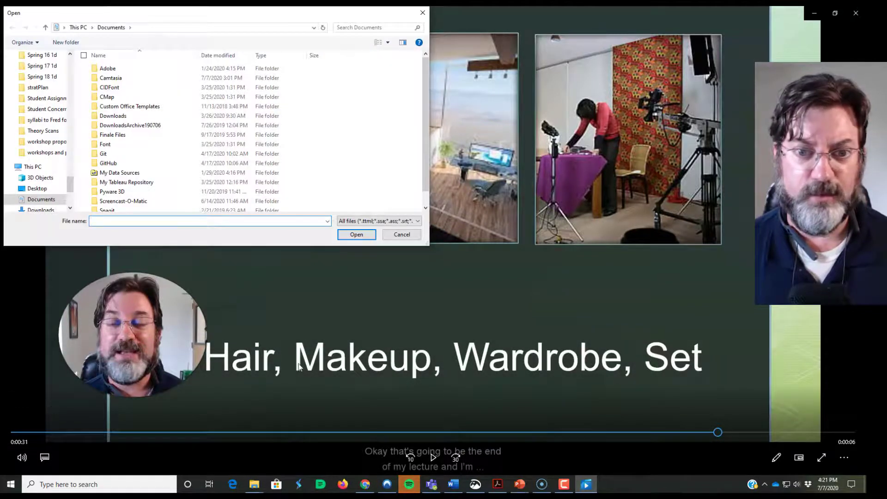
click(404, 235)
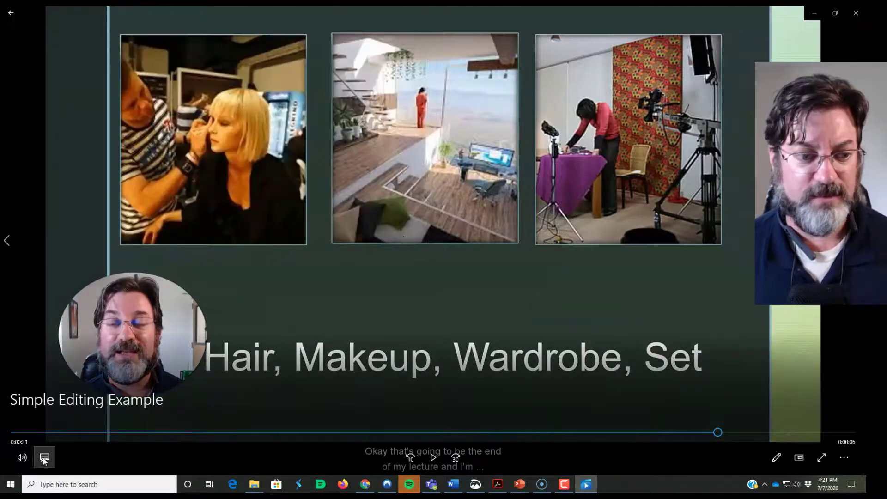
click(435, 456)
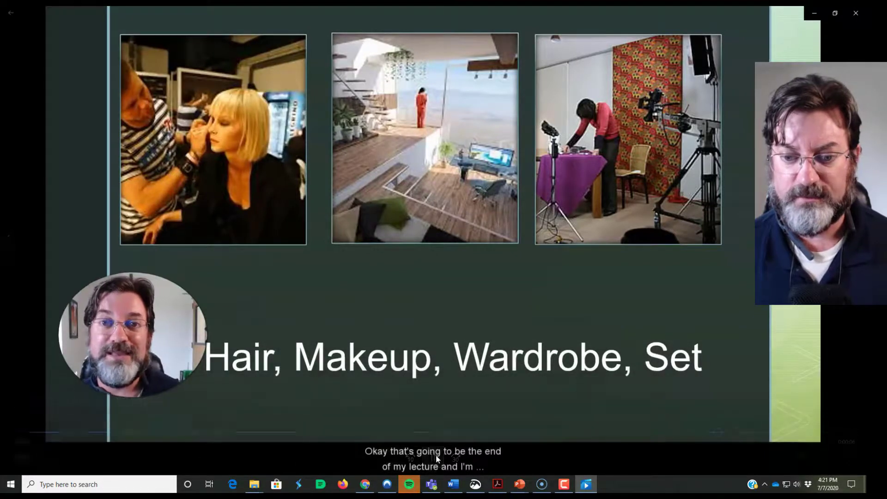